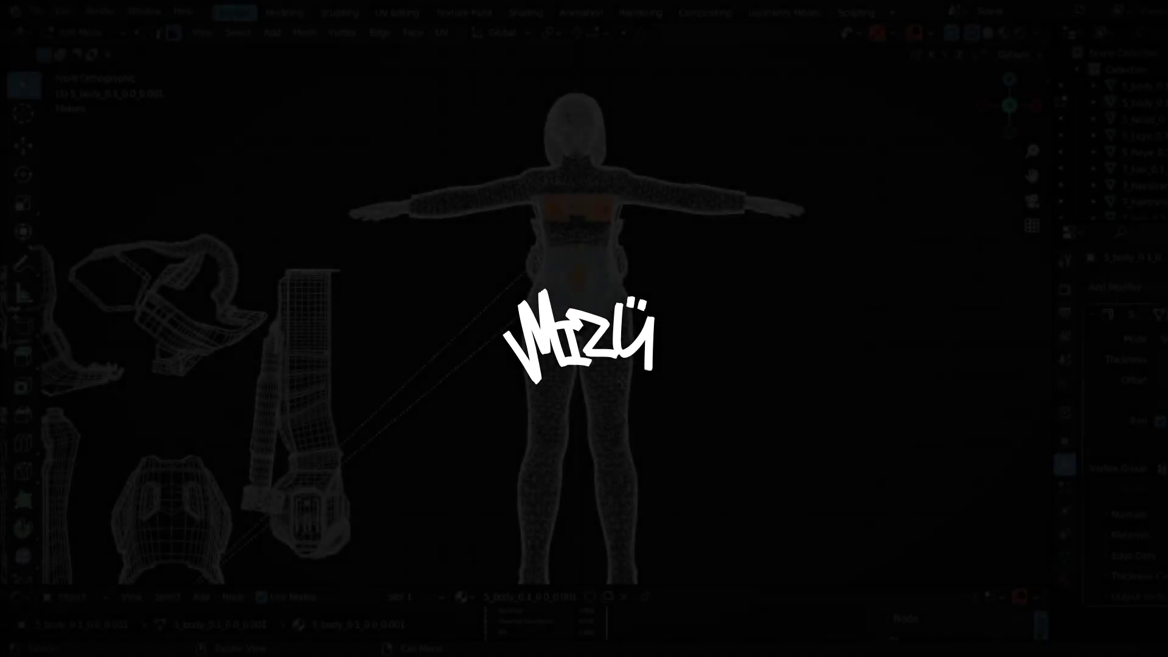
- Leave Edit Mode on the body mesh and preview the character in Rendered shading
middle_click_drag(750, 545, 738, 483, "shift")
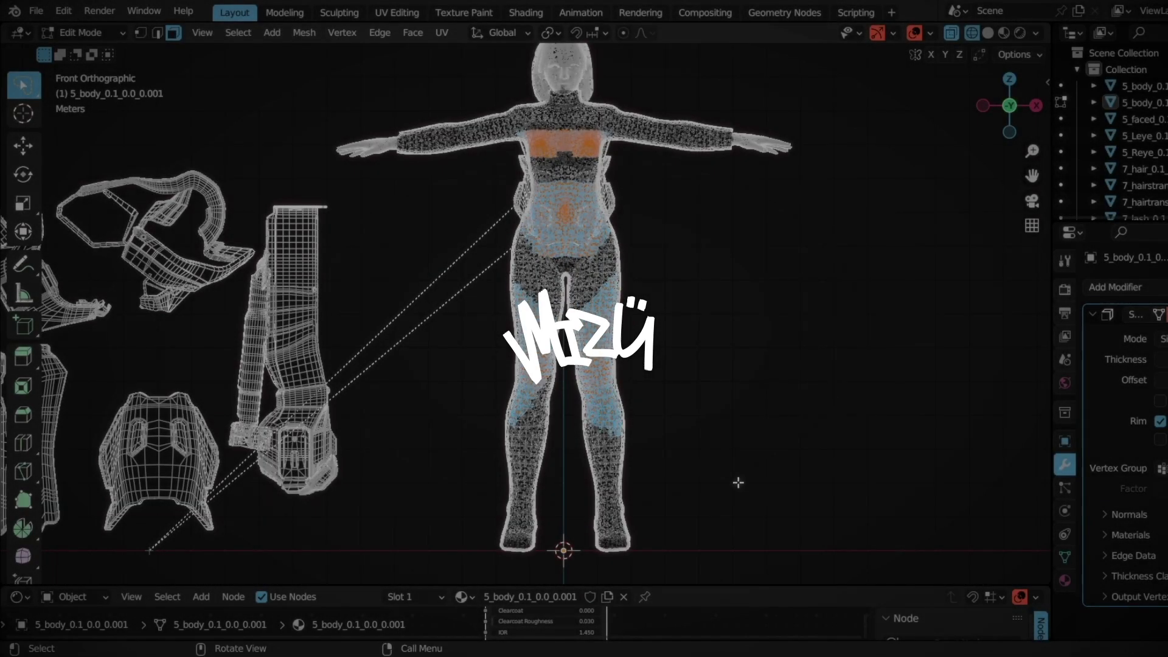
scroll(589, 175, "up", 1)
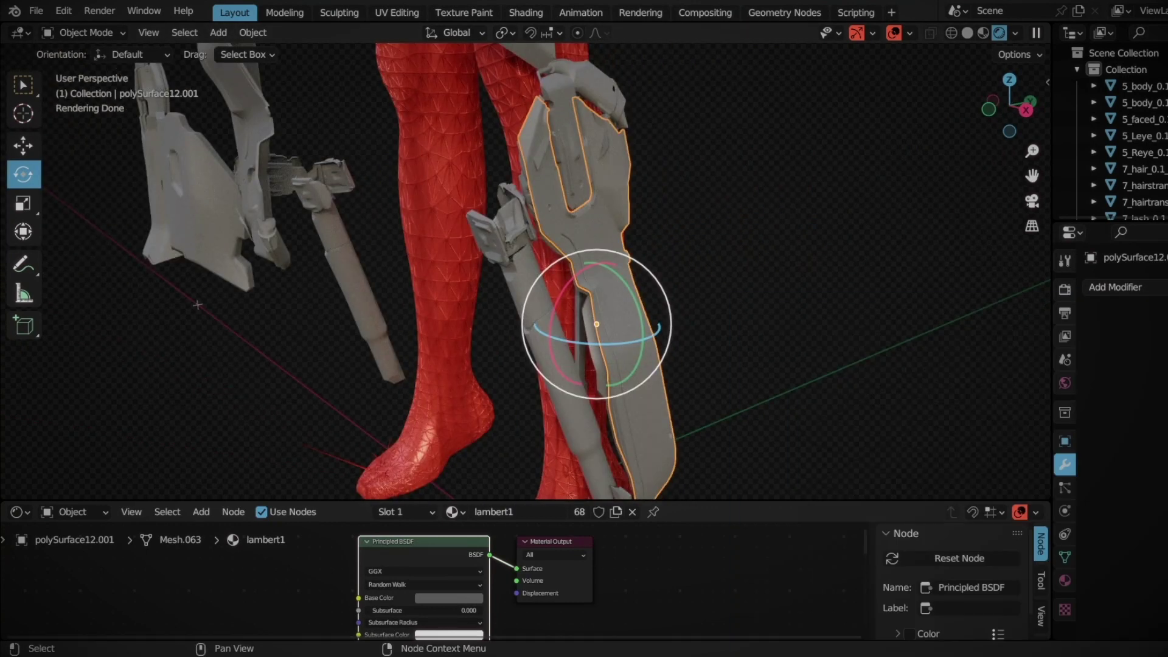
- Add a Mirror modifier to the shin armor piece so it covers both legs
left_click(1115, 287)
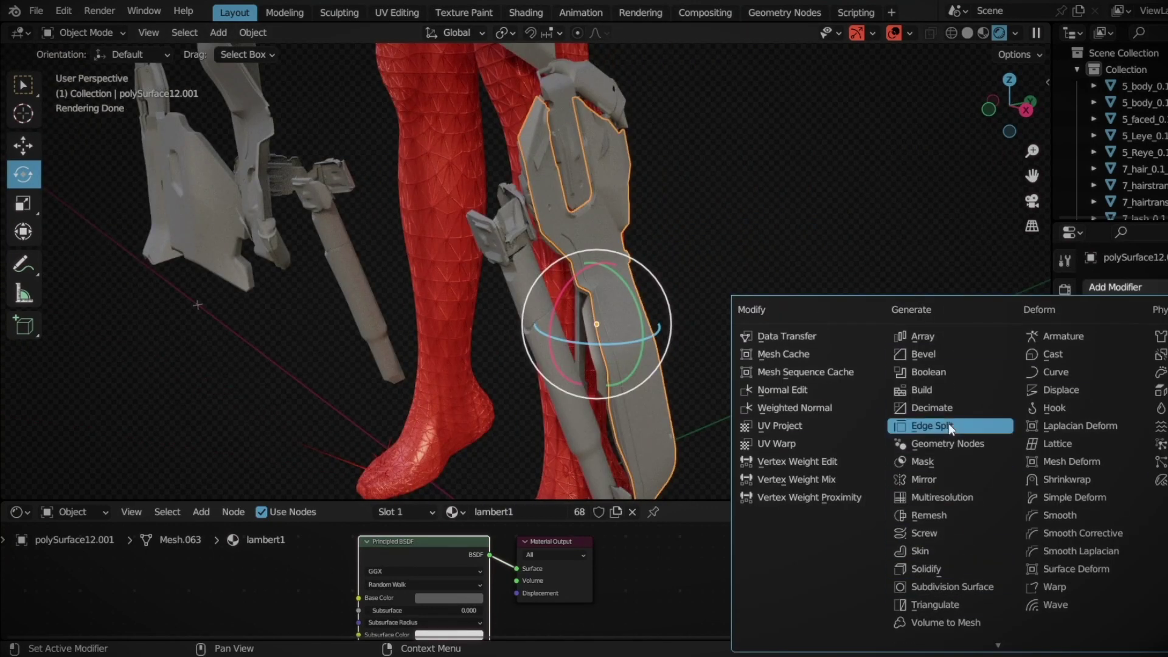
left_click(948, 425)
middle_click_drag(469, 243, 652, 282)
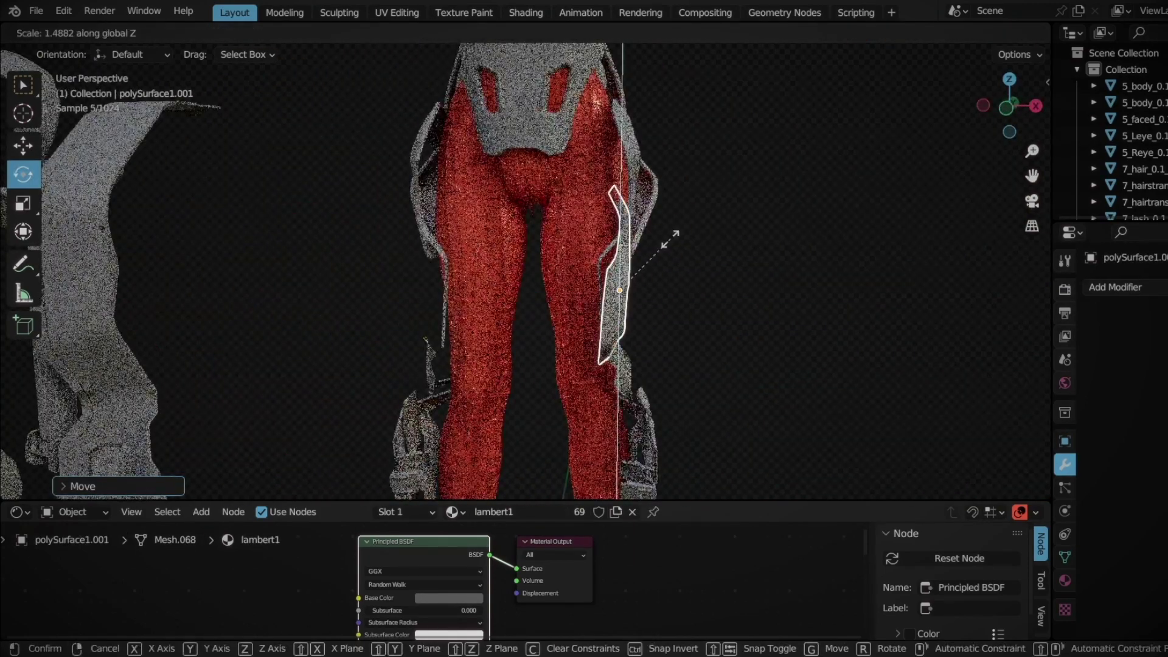
middle_click_drag(567, 254, 638, 241)
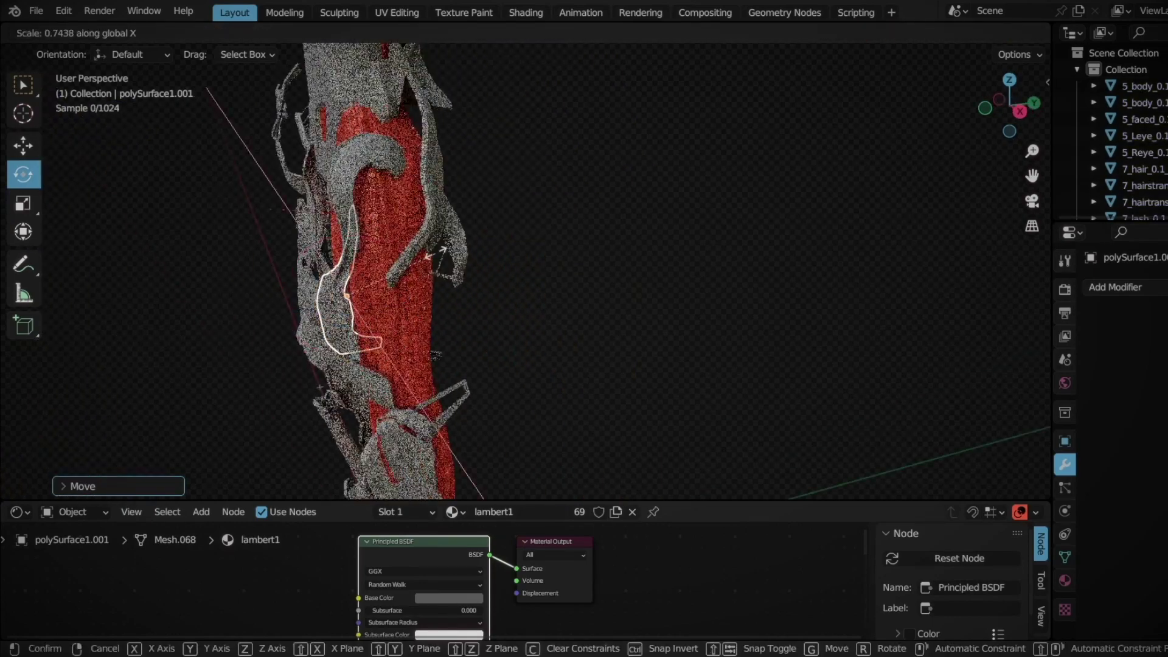
- Tilt the thigh plate into place and mirror it onto the other leg
left_click(644, 241)
key("KP_1")
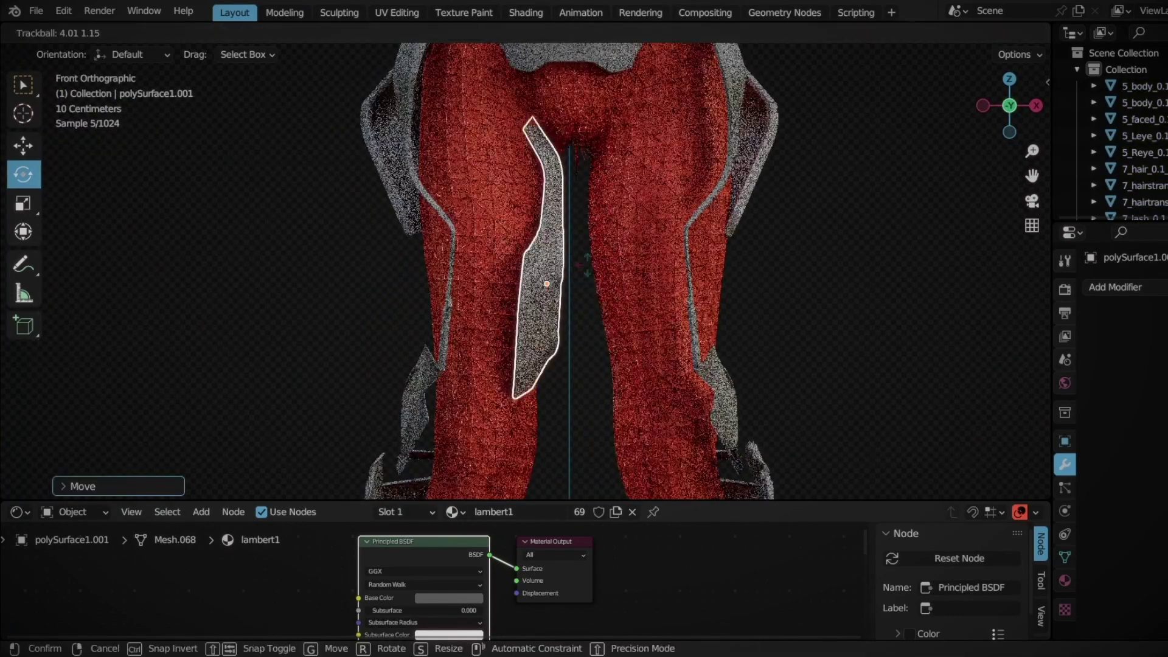
left_click(600, 208)
left_click(1115, 287)
left_click(948, 515)
- Move the thigh plate and check its fit against the red bodysuit
key("g")
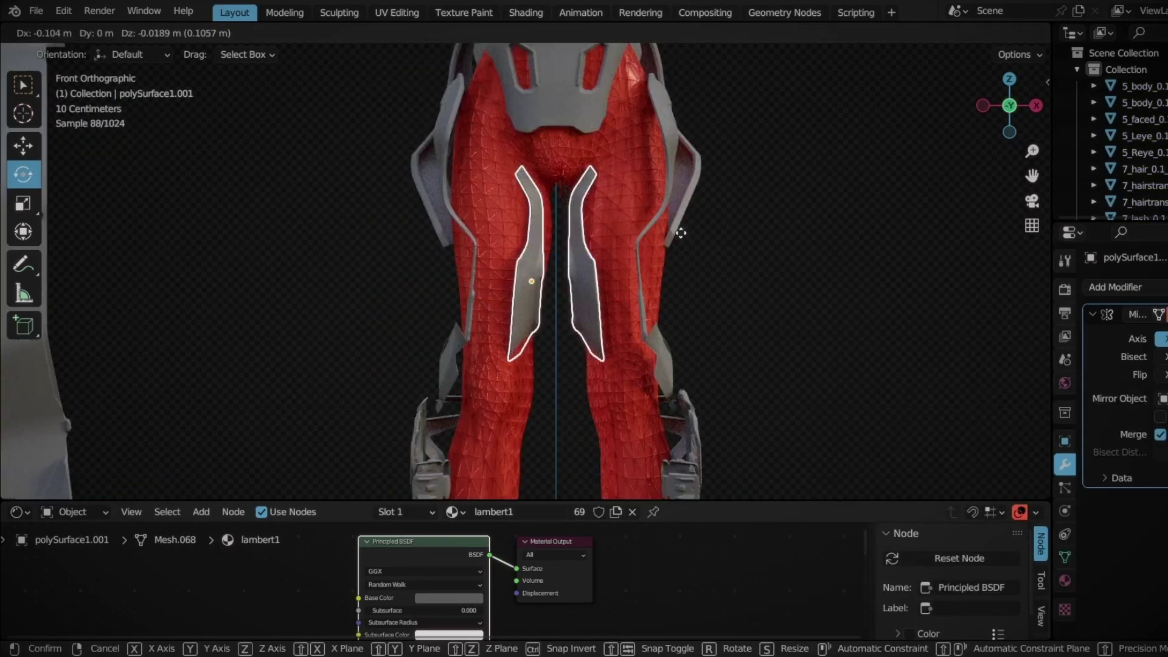
left_click(680, 233)
middle_click_drag(681, 233, 447, 280)
left_click(426, 305)
middle_click_drag(670, 274, 805, 355)
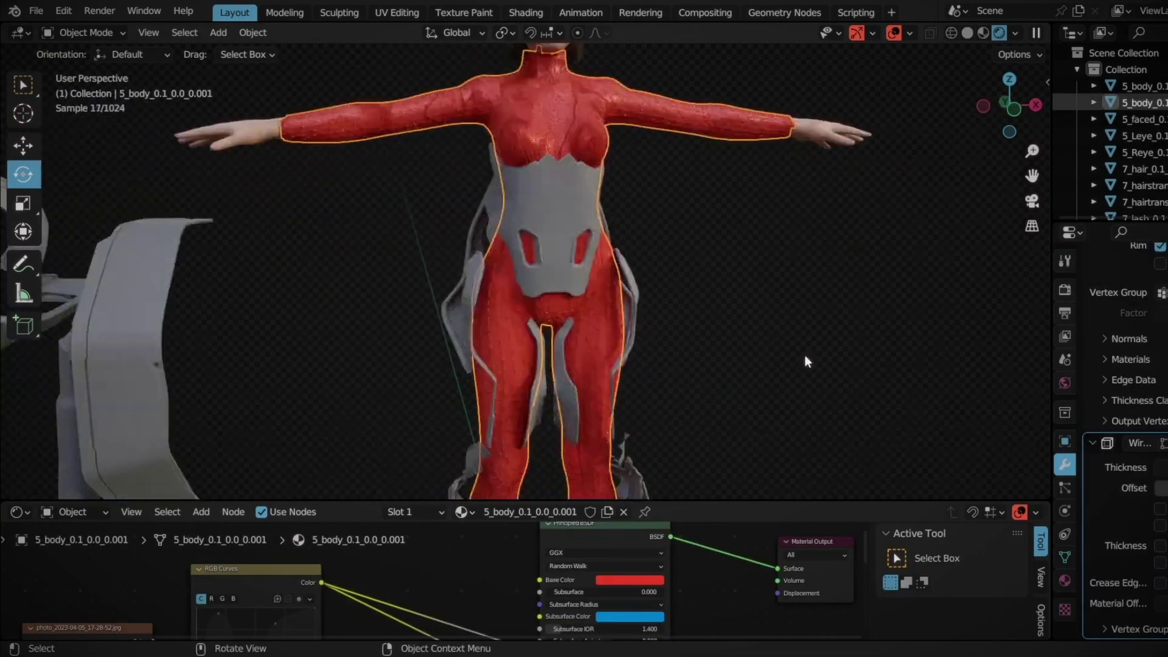
- Rotate the thigh plate upright in front view and slide it further down the leg
left_click(548, 231)
key("KP_1")
key("r")
key("r")
left_click(571, 258)
left_click_drag(523, 262, 548, 178)
key("g")
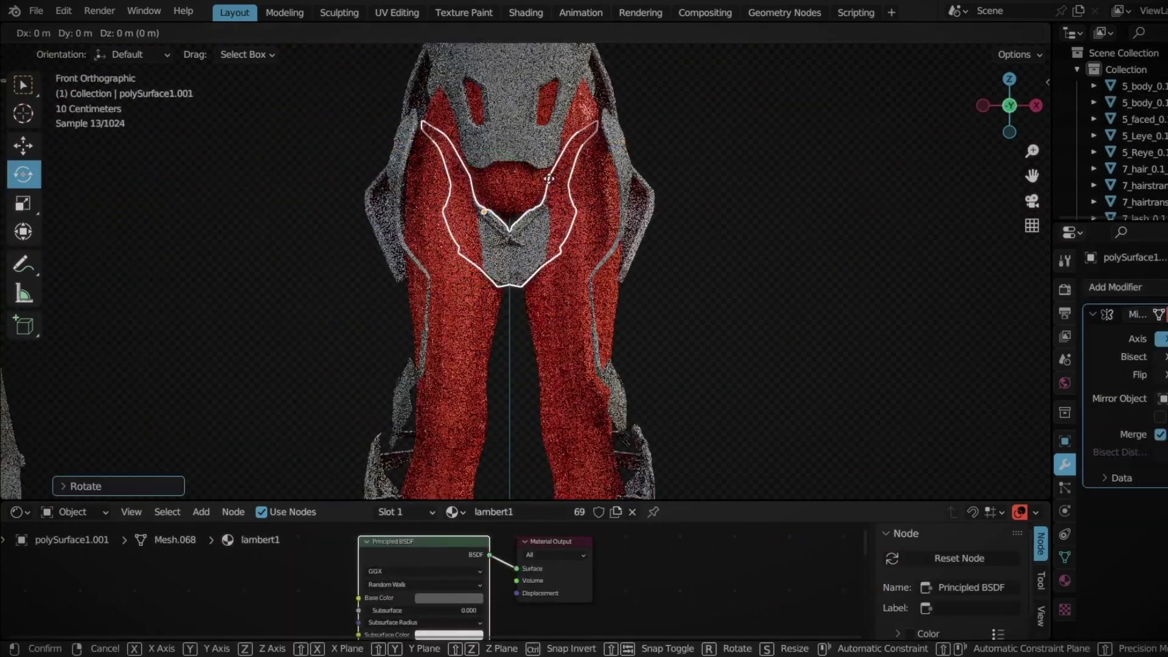
key("Return")
key("g")
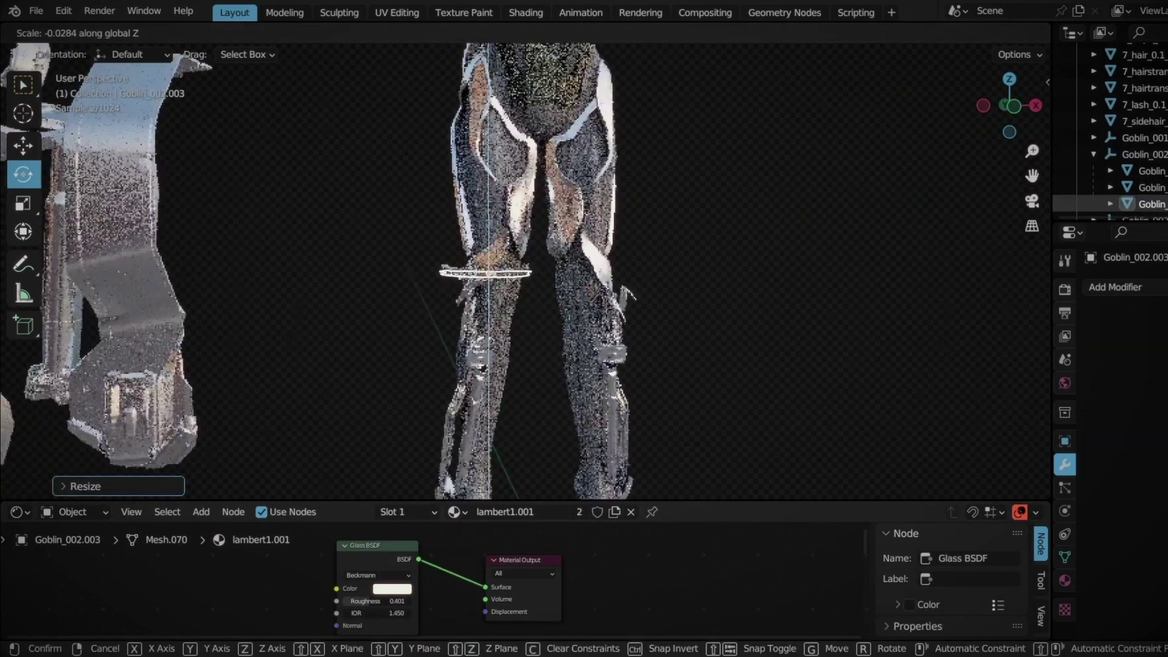
- Mirror the knee armor piece onto the other leg
left_click(1115, 286)
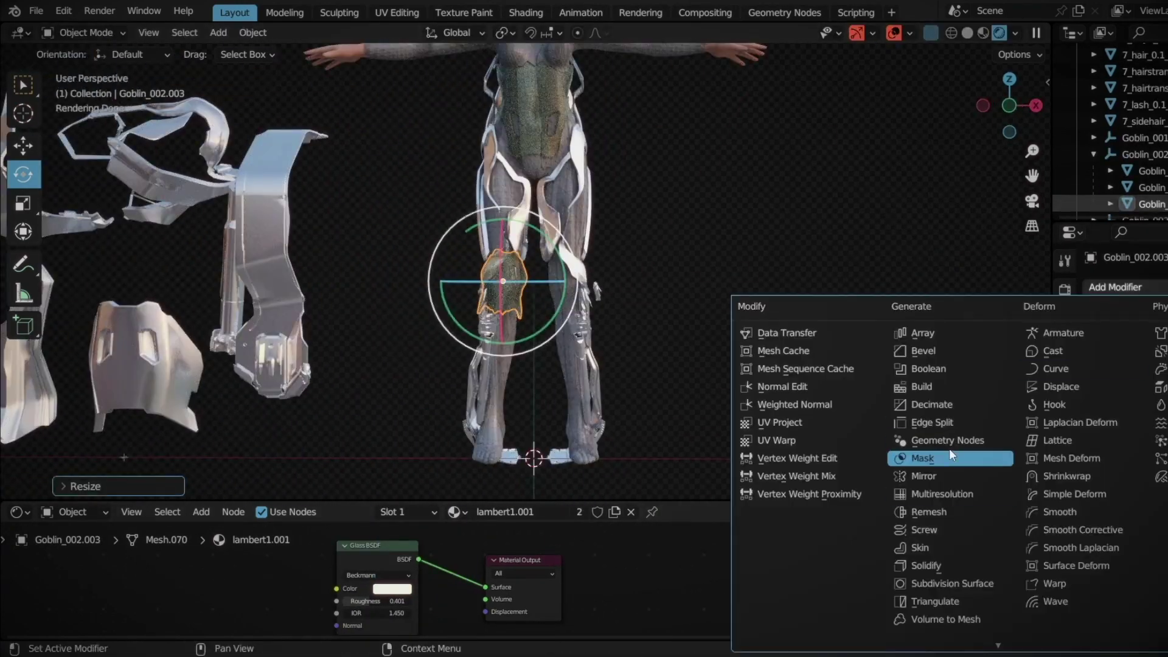
left_click(923, 476)
left_click(392, 589)
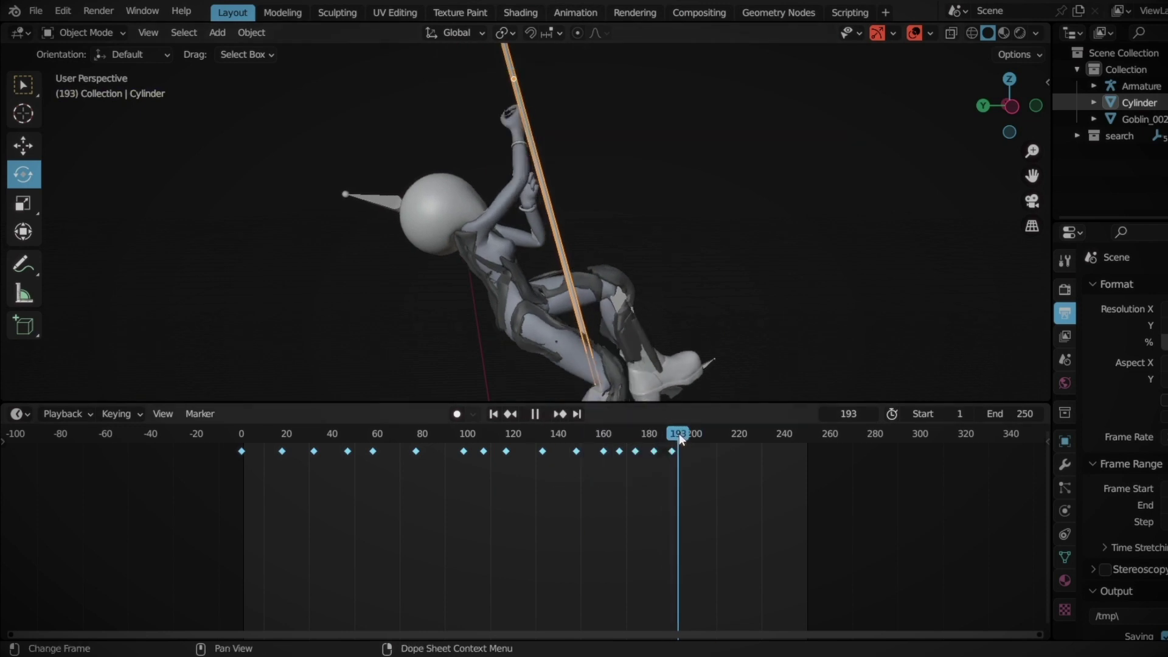
- Stop playback, keyframe the rope's location, rotation and scale, and begin rotating it
key("space")
key("i")
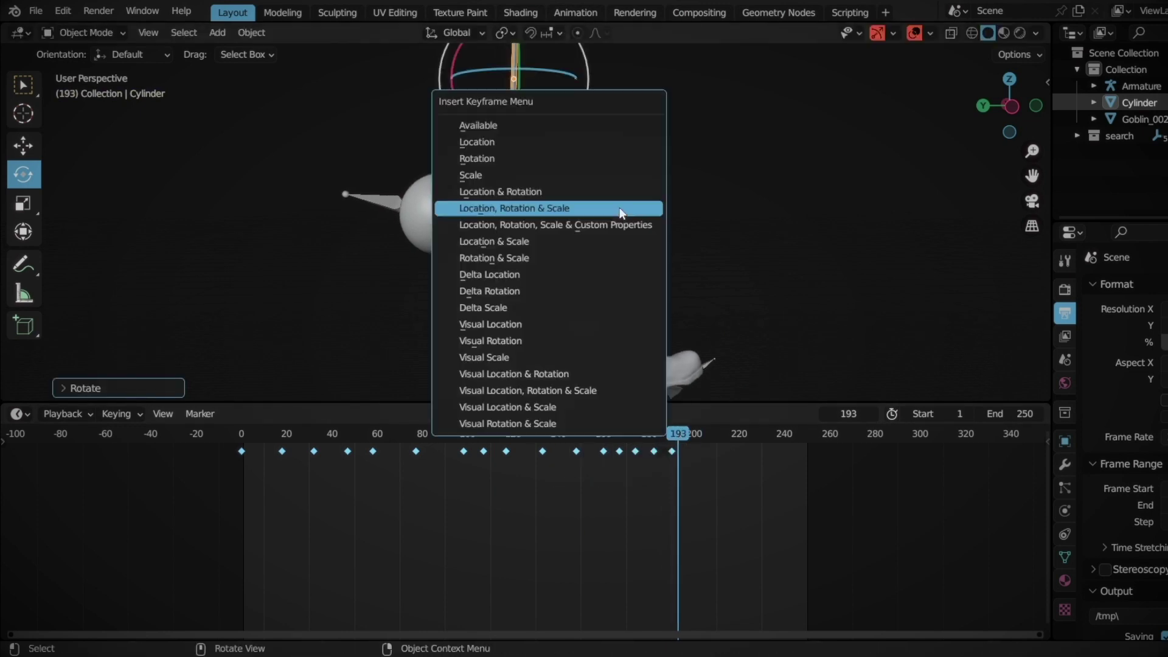
left_click(620, 213)
key("r")
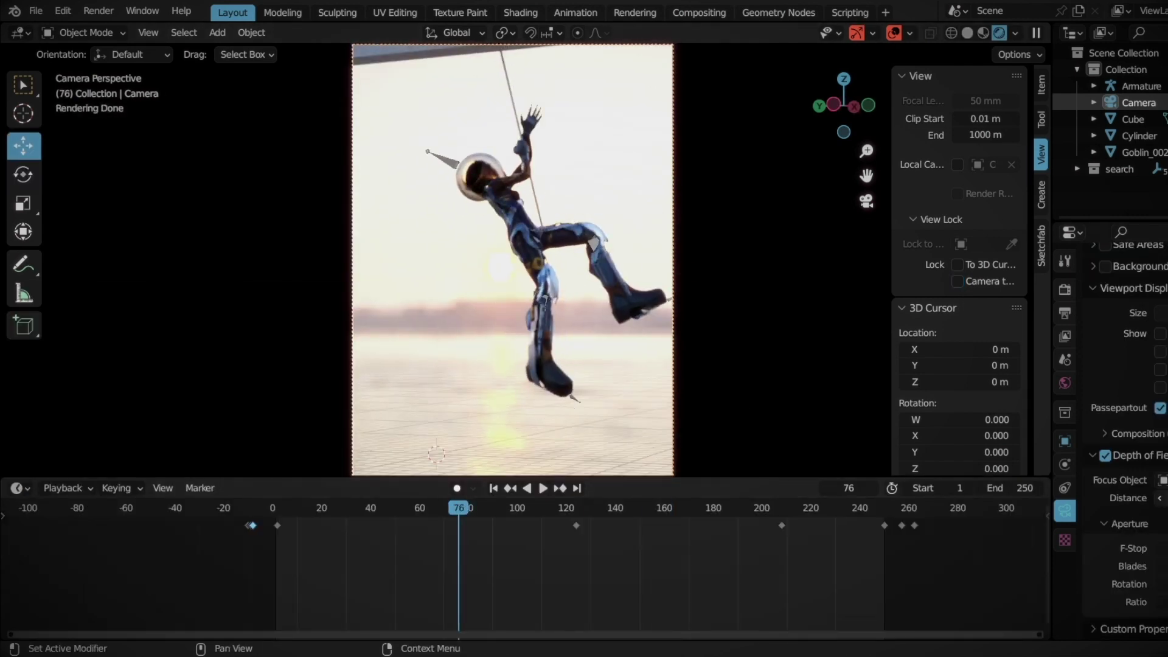
- Reshape the RGB Curves colour curve of the Goblin armor material
scroll(523, 256, "up", 4)
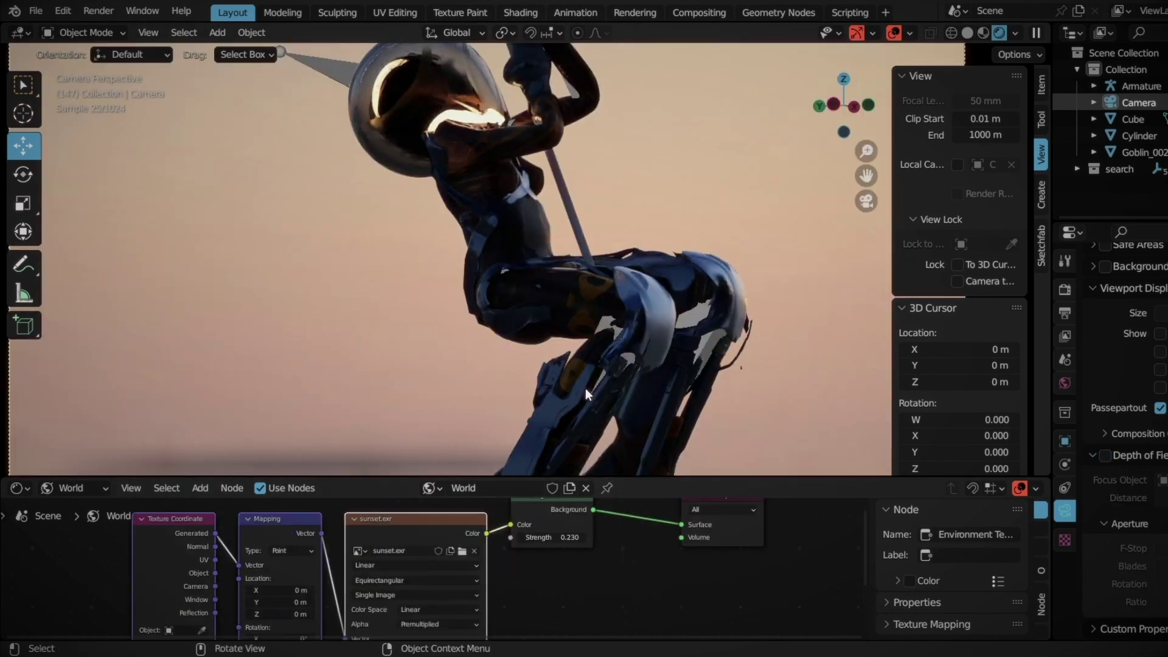
left_click(587, 395)
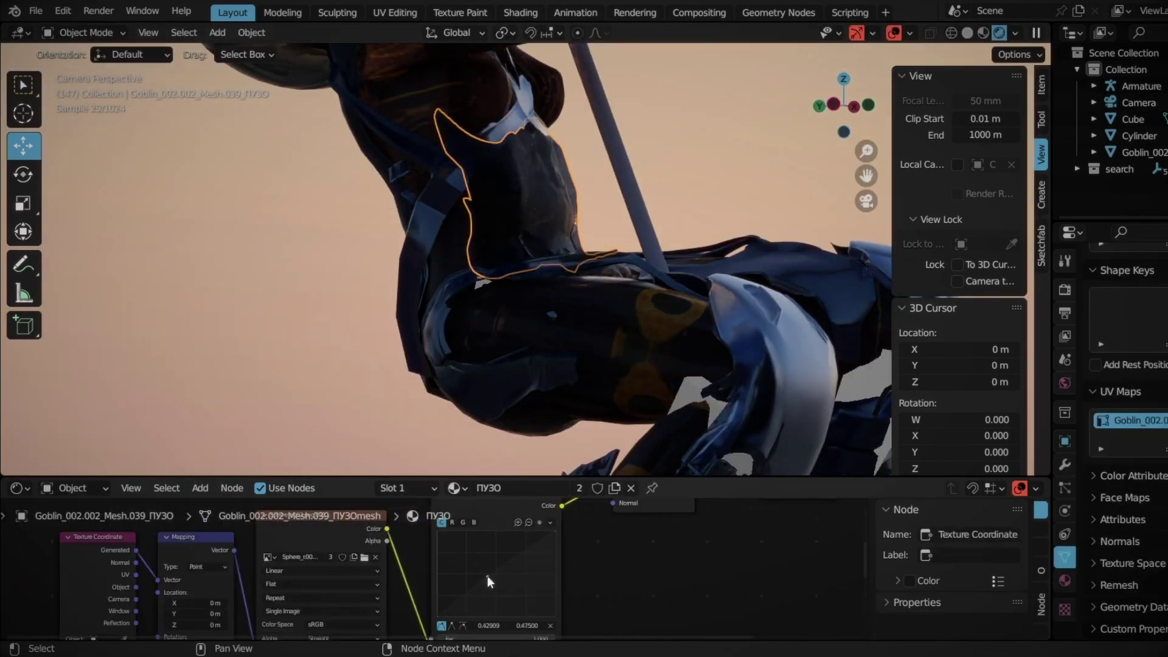
left_click_drag(488, 576, 406, 572)
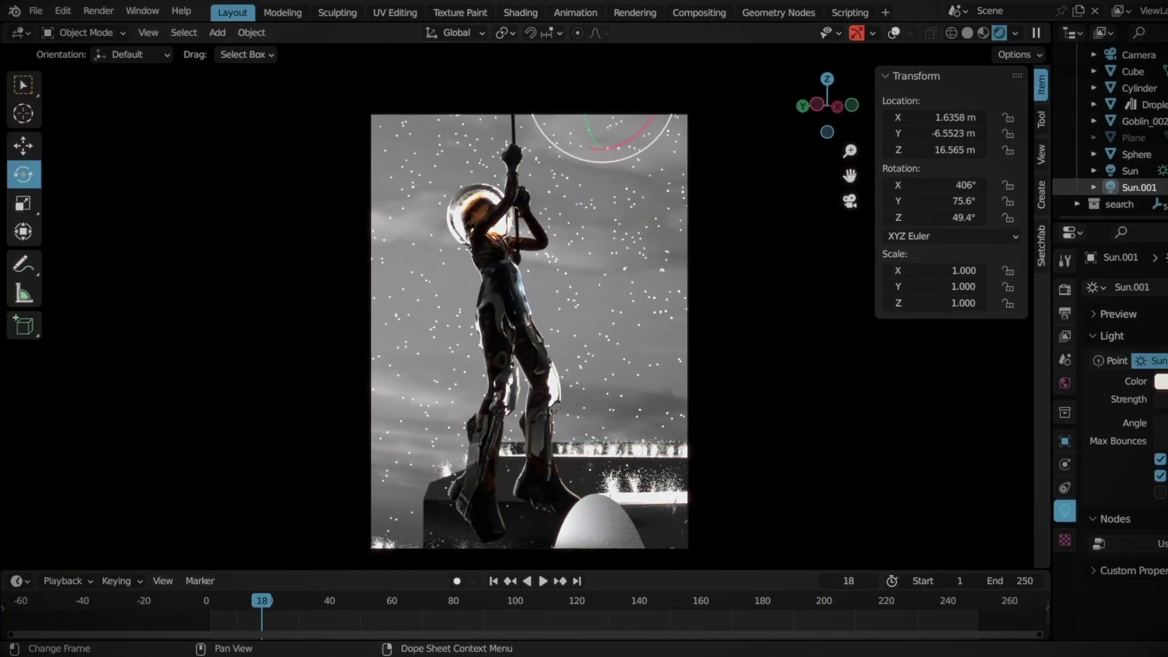
- Preview the rain object's falling streaks in playback, then zoom back out to the camera view
left_click(637, 213)
scroll(637, 213, "up", 1)
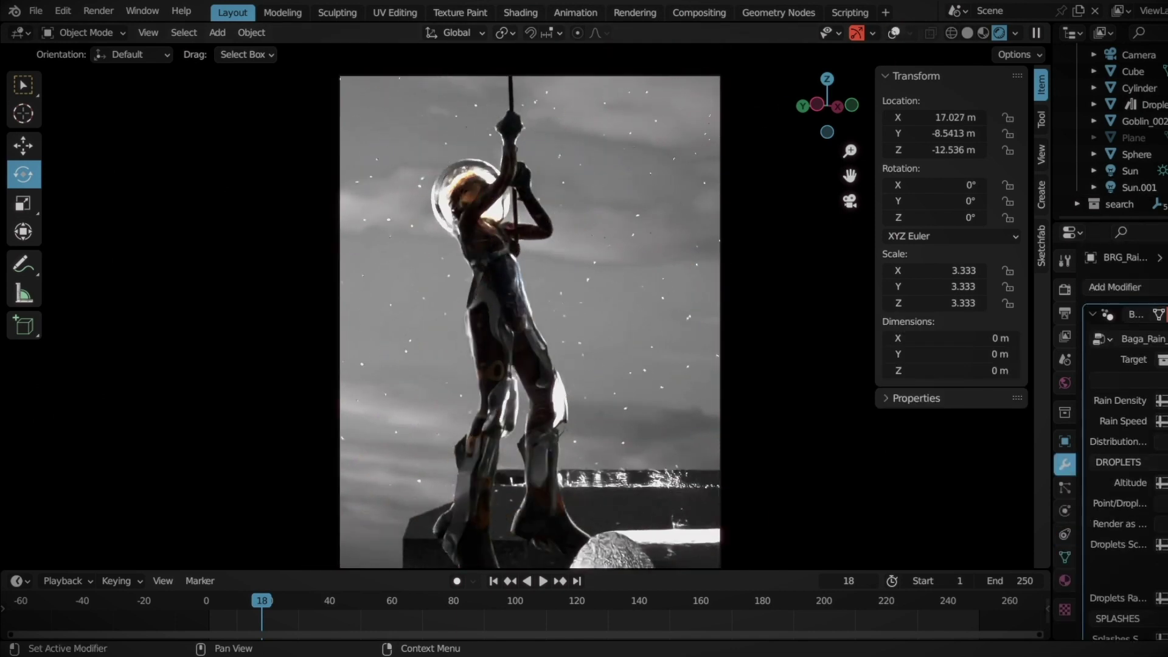
scroll(752, 329, "up", 3)
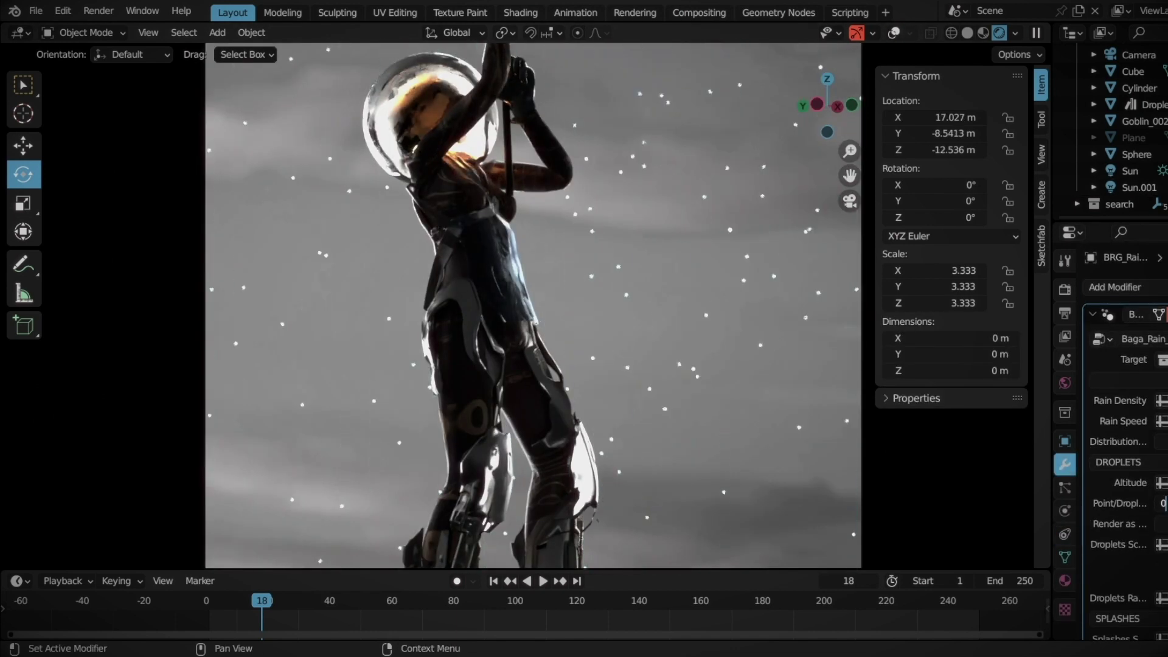
key("space")
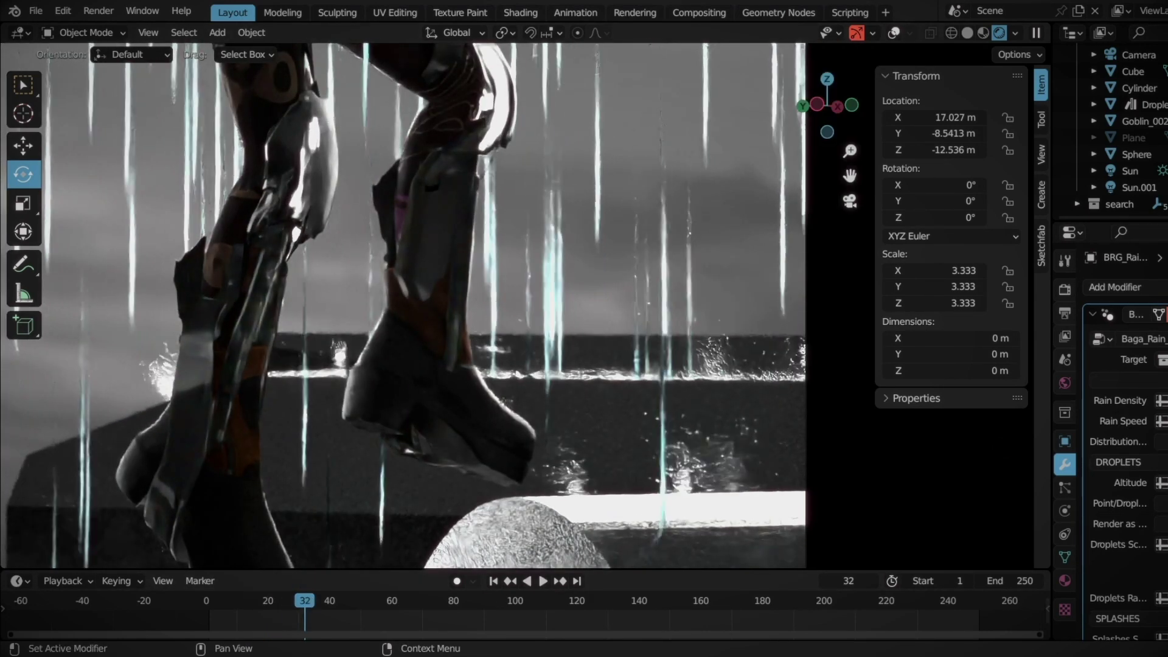
key("space")
scroll(771, 453, "down", 3)
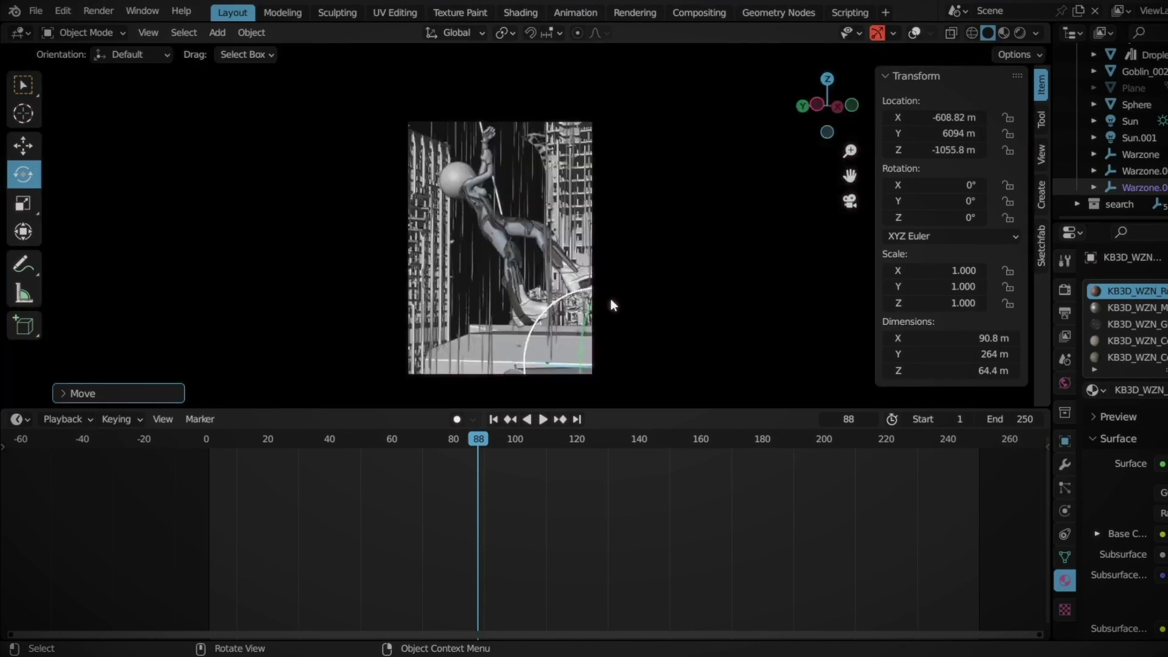
- Reposition the Warzone building piece behind the climber, checking framing during playback
key("g")
left_click(608, 339)
left_click(384, 429)
key("space")
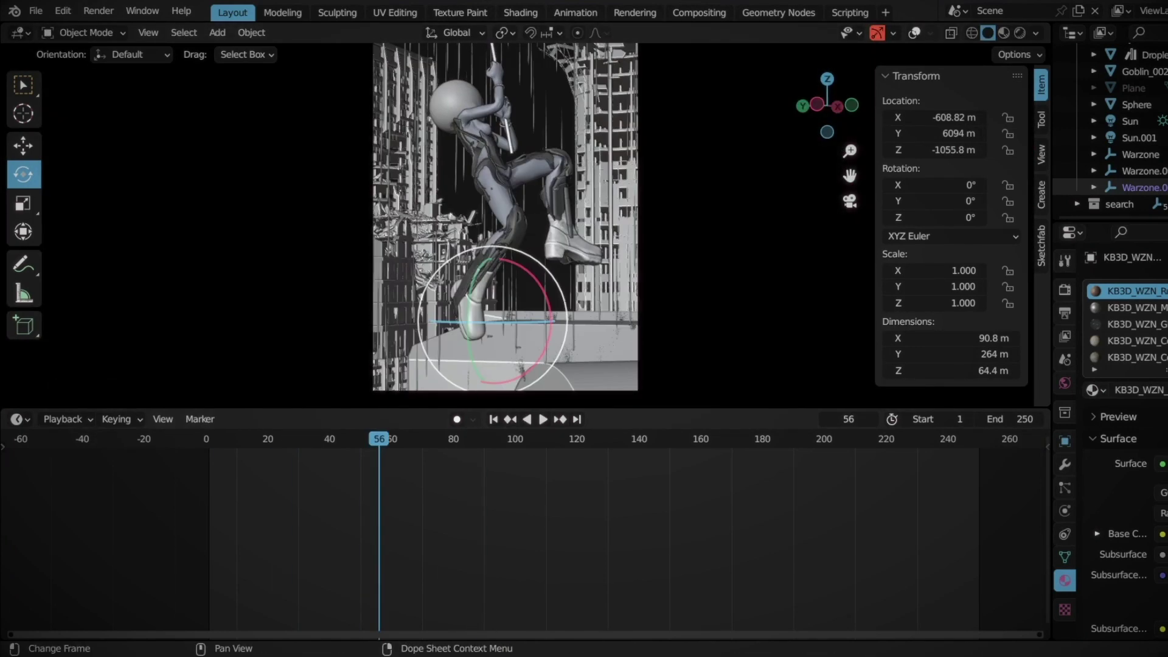
key("g")
left_click(614, 308)
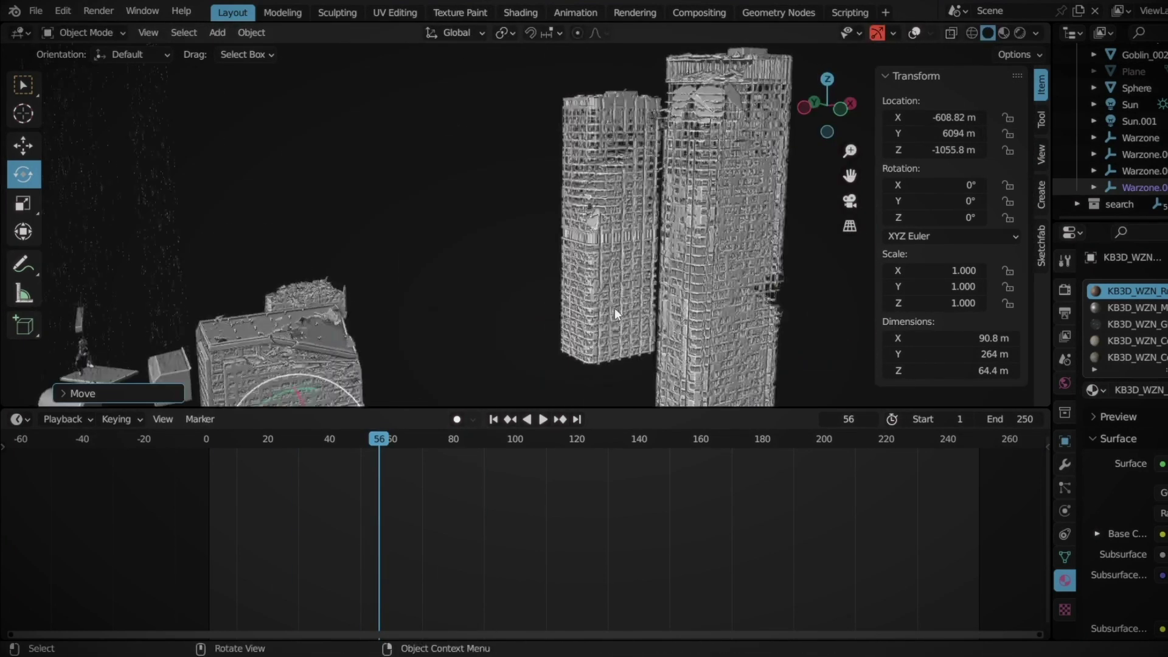
key("ctrl+z")
key("g")
left_click(653, 123)
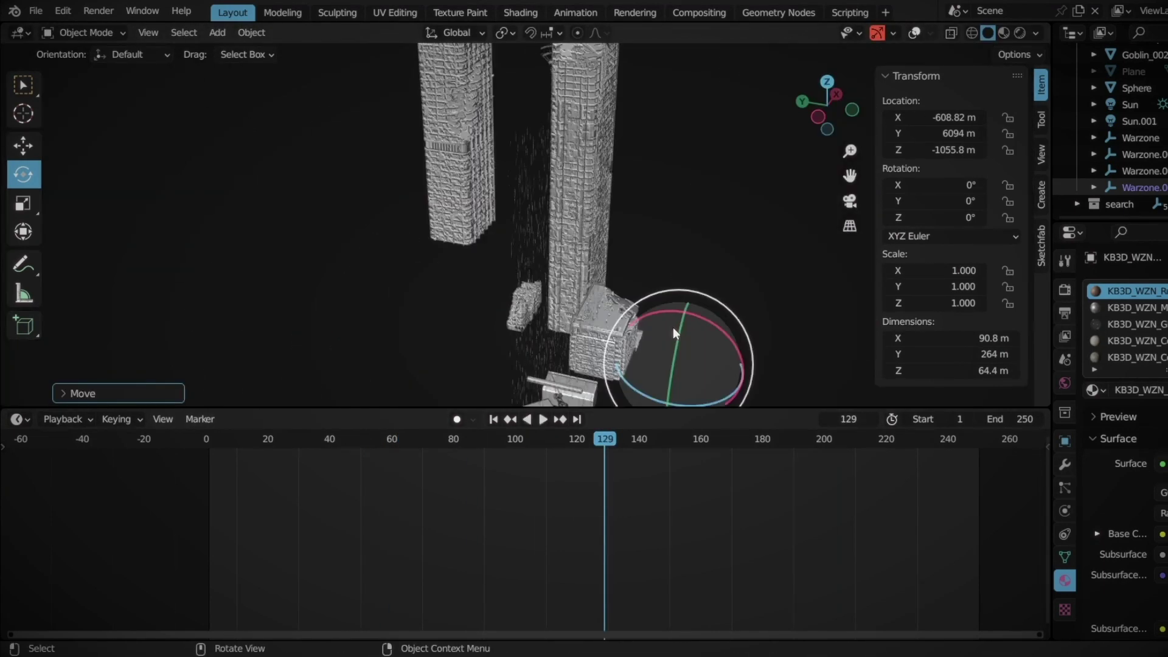
- At frame 26 in camera view, move the rear building and paste three more Warzone buildings
mouse_move(673, 328)
middle_mouse_down()
mouse_move(615, 355)
mouse_move(622, 303)
middle_mouse_up()
key("KP_0")
left_click(286, 439)
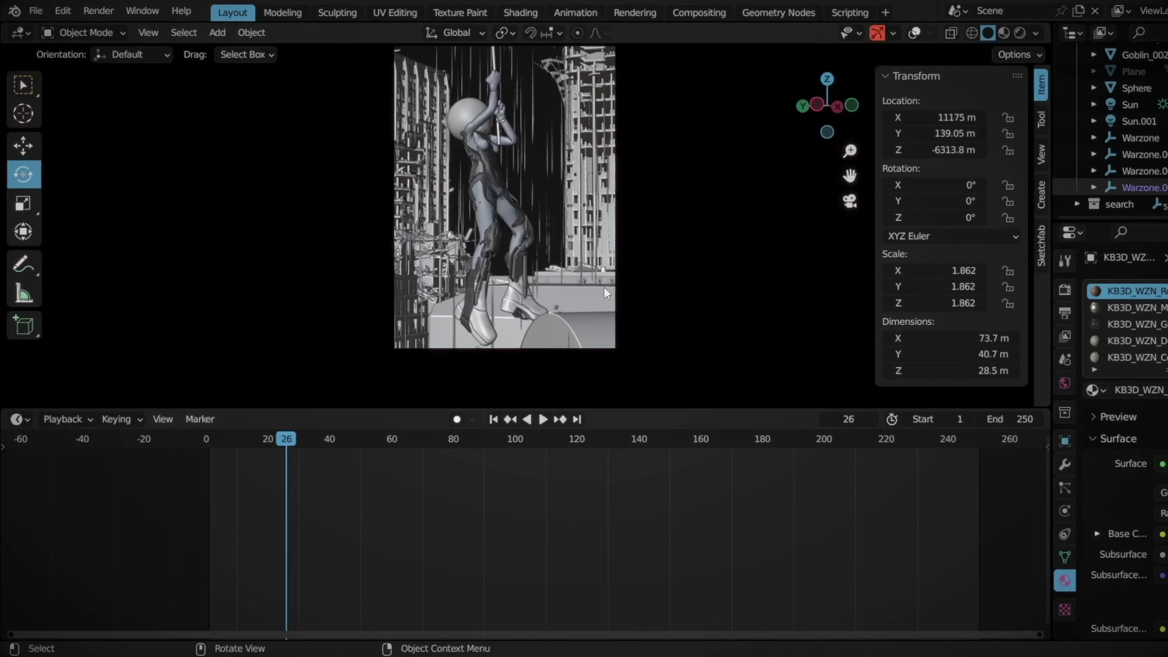
key("g")
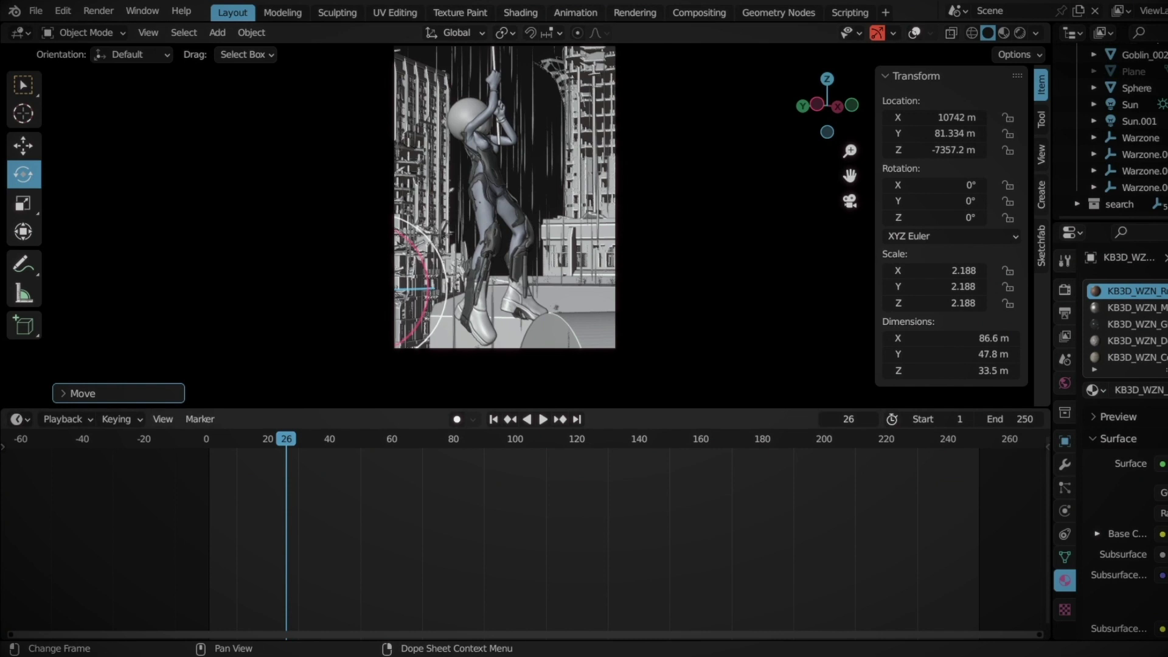
middle_click_drag(669, 341, 706, 315)
key("ctrl+v")
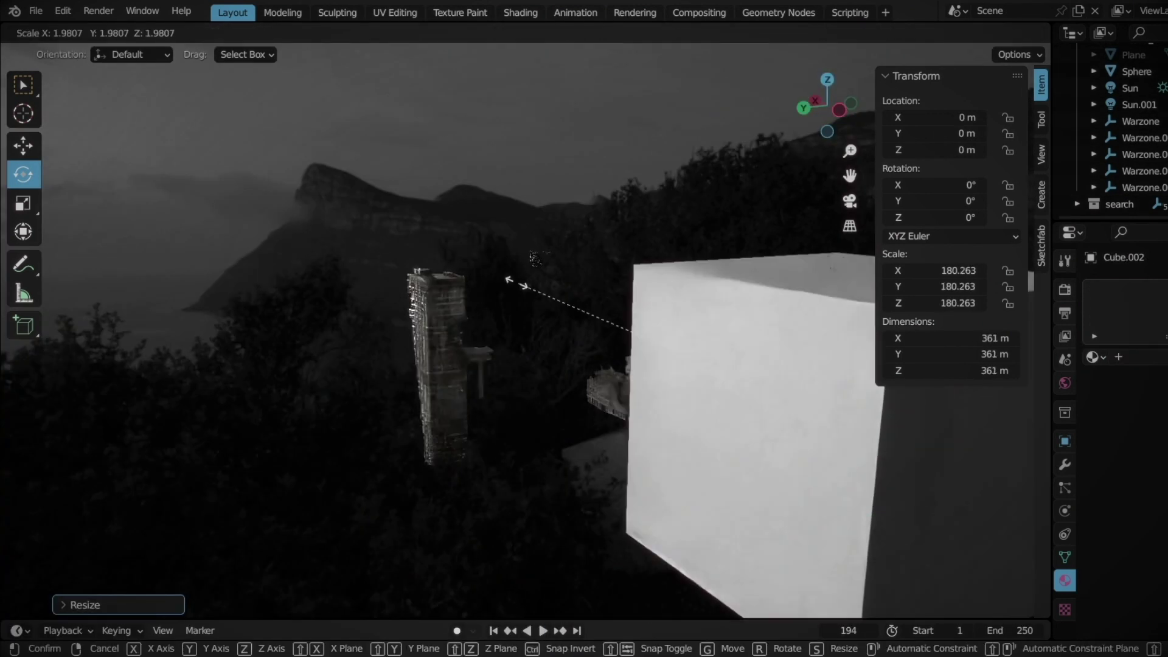
- Give the fog cube a Volume Scatter node with density 0.002 and a teal colour
key("shift+a")
type("vol")
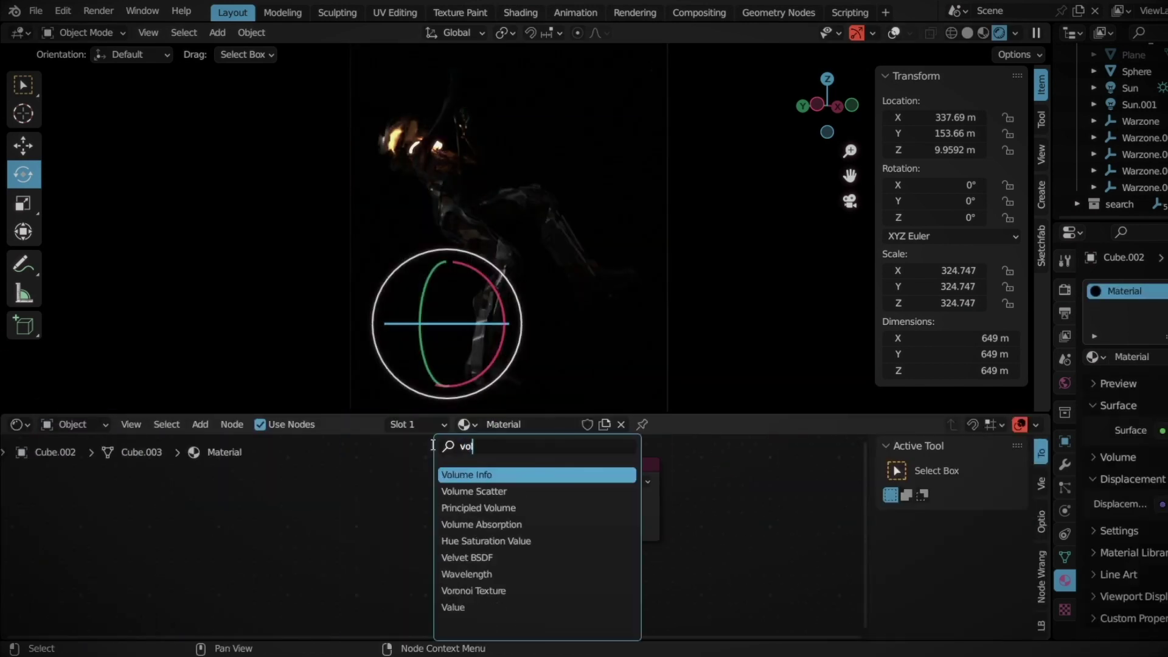
type("02")
key("Return")
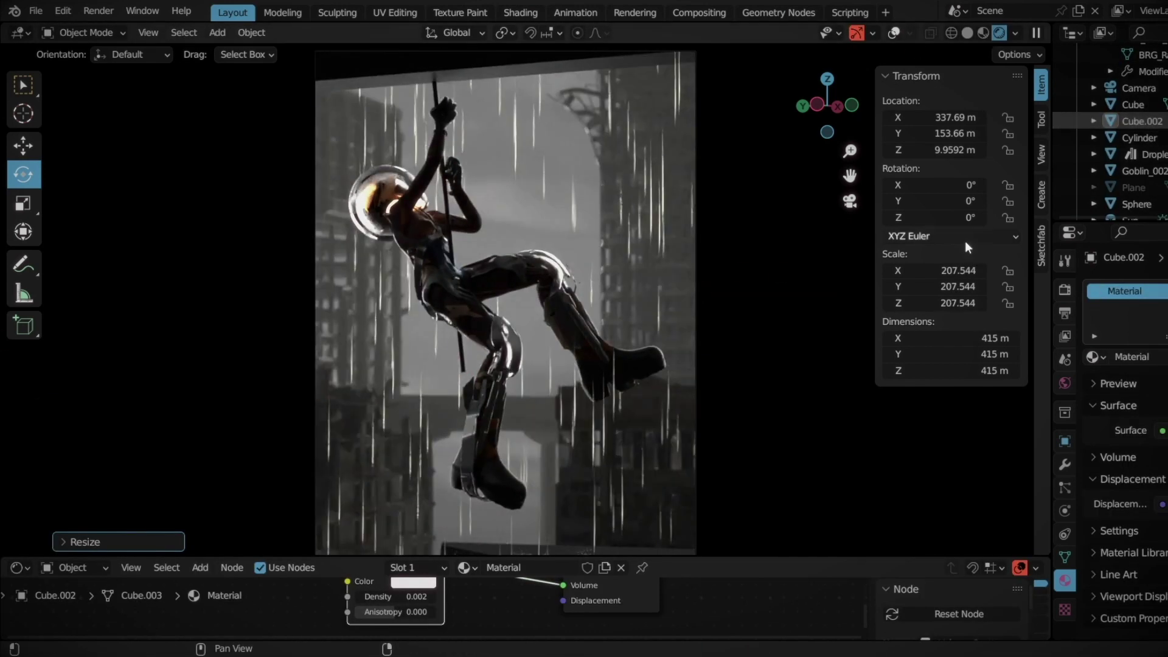
left_click_drag(426, 557, 425, 469)
left_click(407, 538)
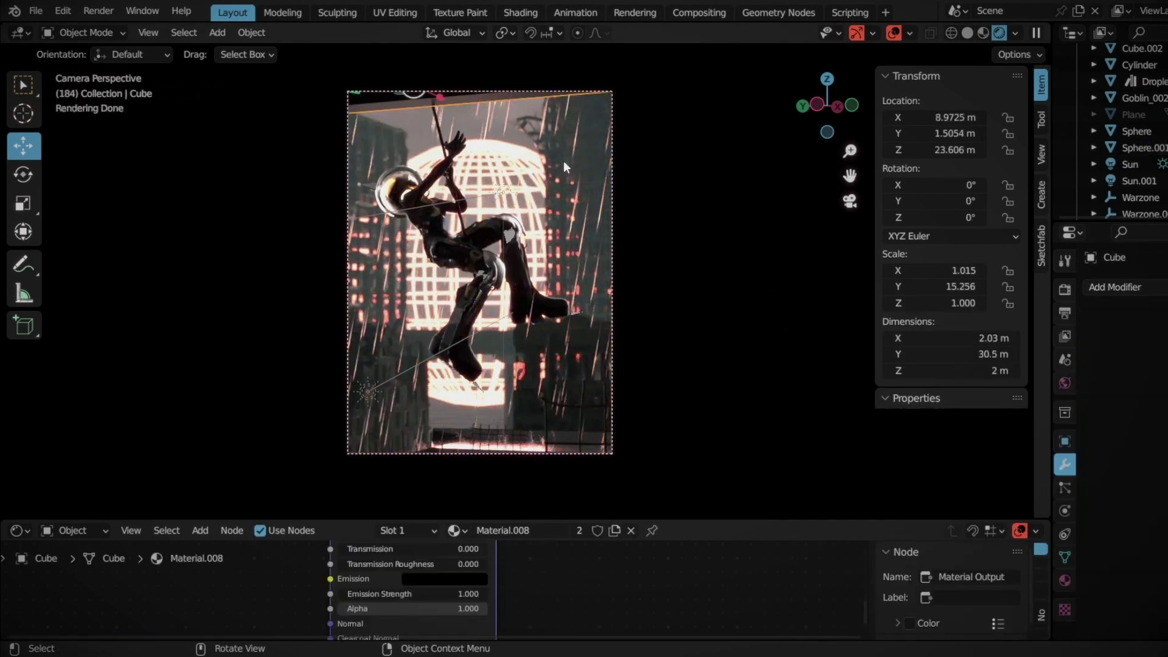
- Zoom the view in on the glowing sun sphere behind the climber
scroll(560, 159, "up", 2)
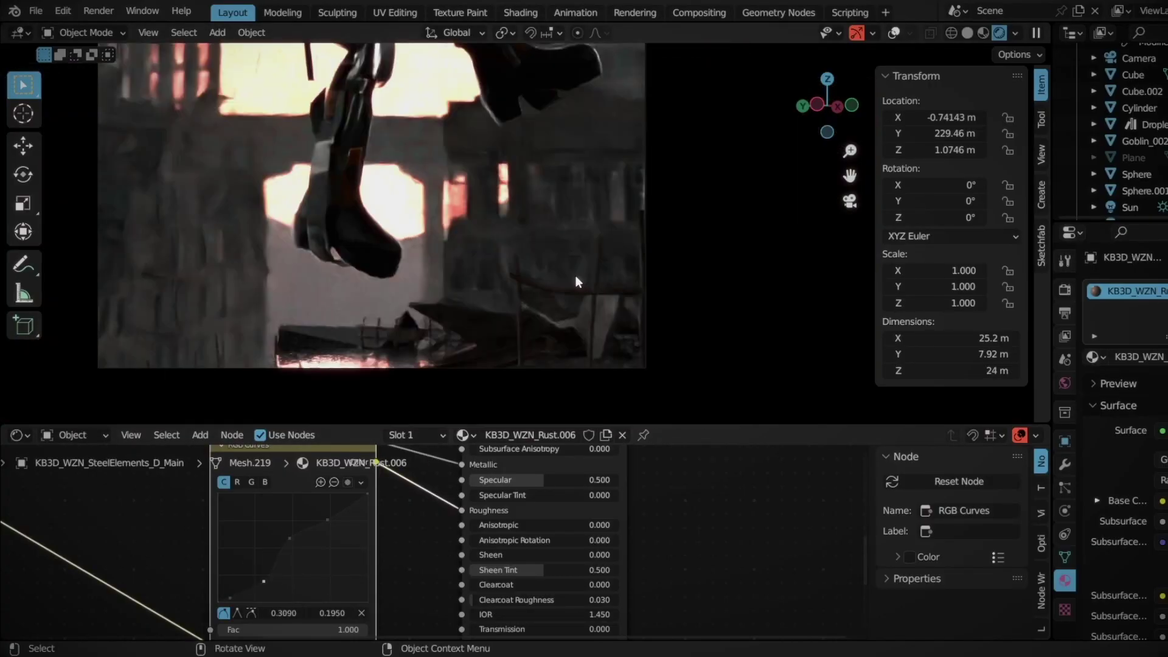
- Switch the bottom editor to Timeline, scrub the climb to frame 52, and stop playback
left_click(16, 435)
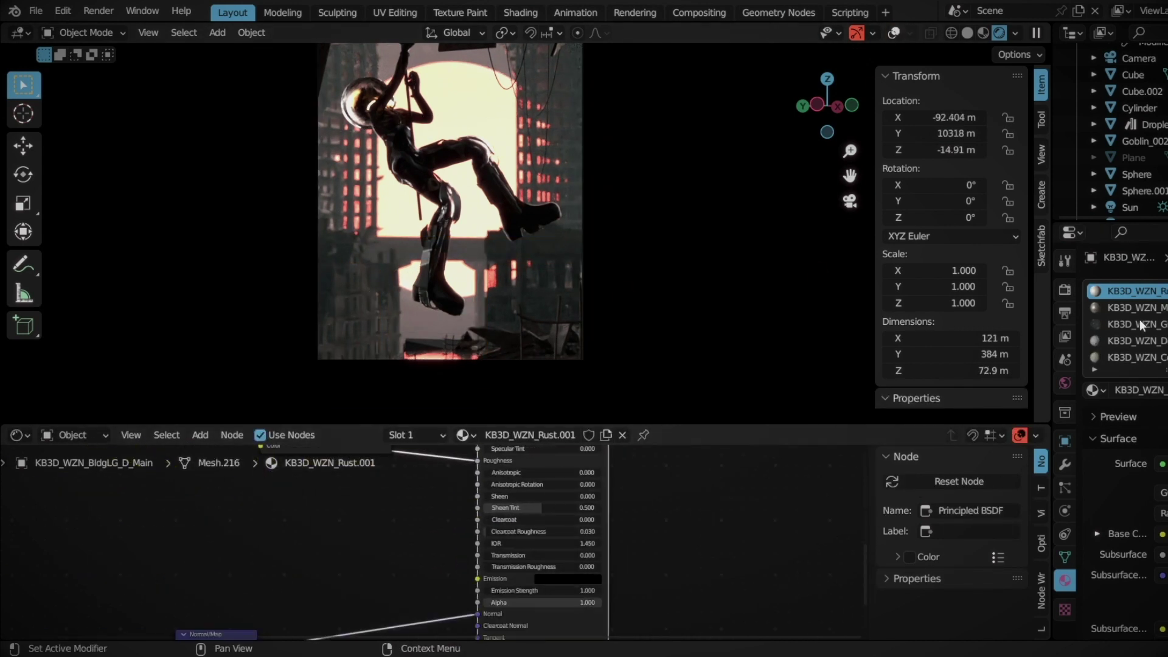
scroll(1125, 323, "down", 1, "ctrl")
scroll(1126, 323, "down", 2, "ctrl")
scroll(1126, 323, "down", 1, "ctrl")
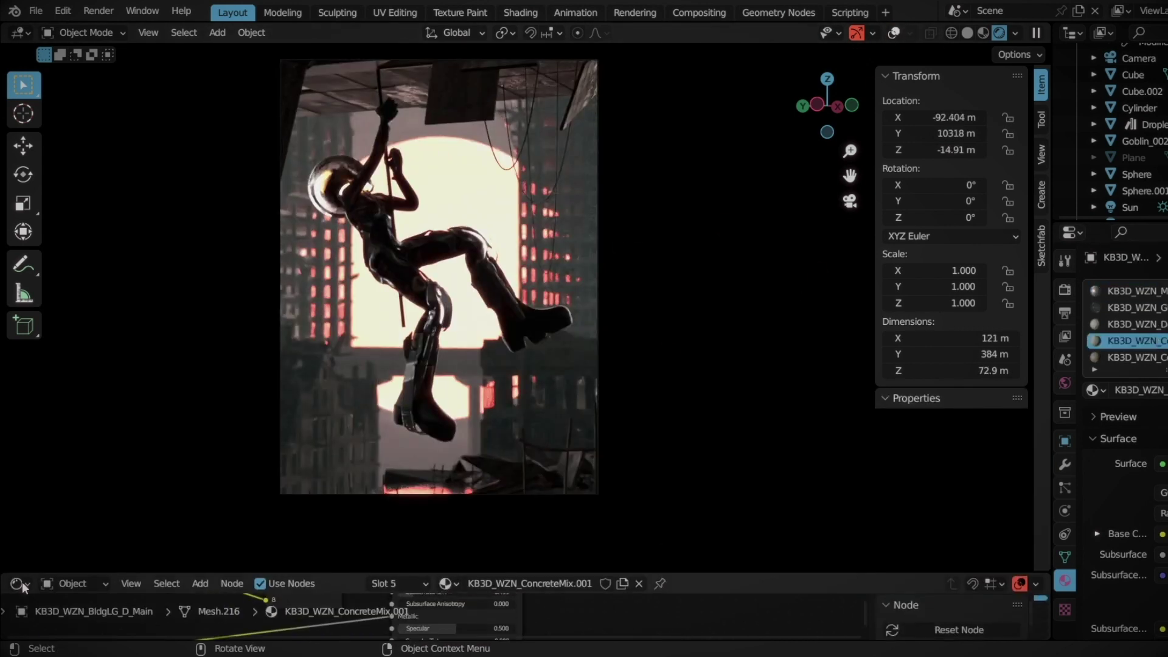
left_click_drag(218, 586, 859, 551)
key("space")
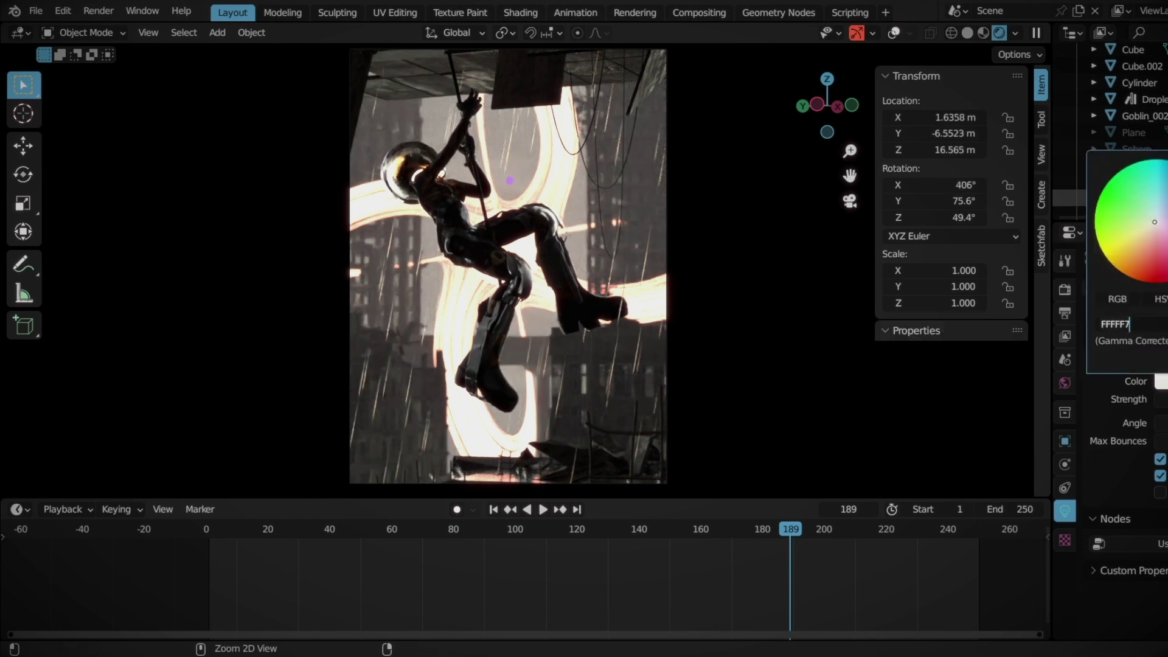
- Set the light's colour and move the rubble piece under the girl's boots
left_click(1161, 381)
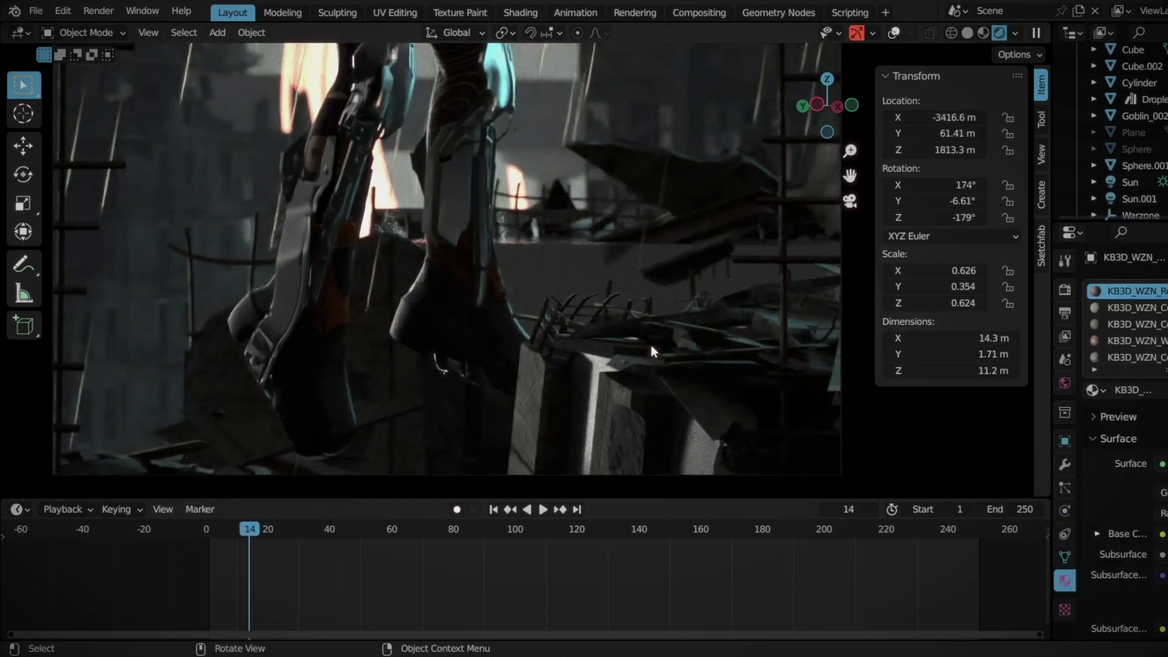
key("g")
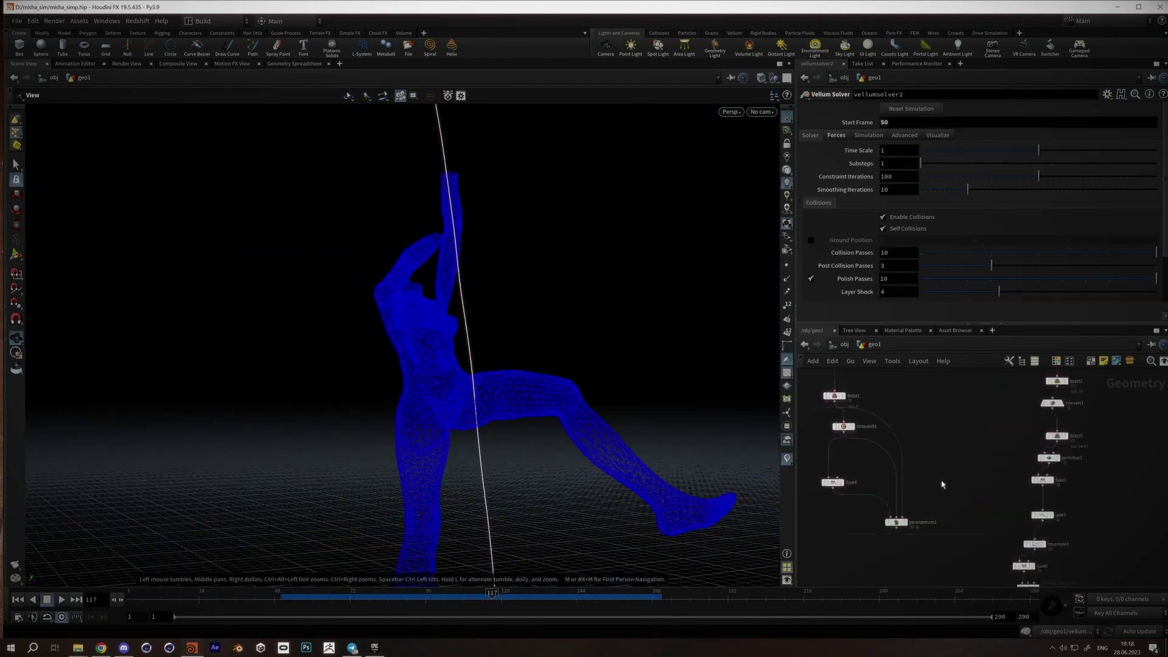
- Add a Blast node to the rope network, save misha_simp.hip, and scrub the simulation to frame 221
type("blast")
key("Return")
left_click(973, 475)
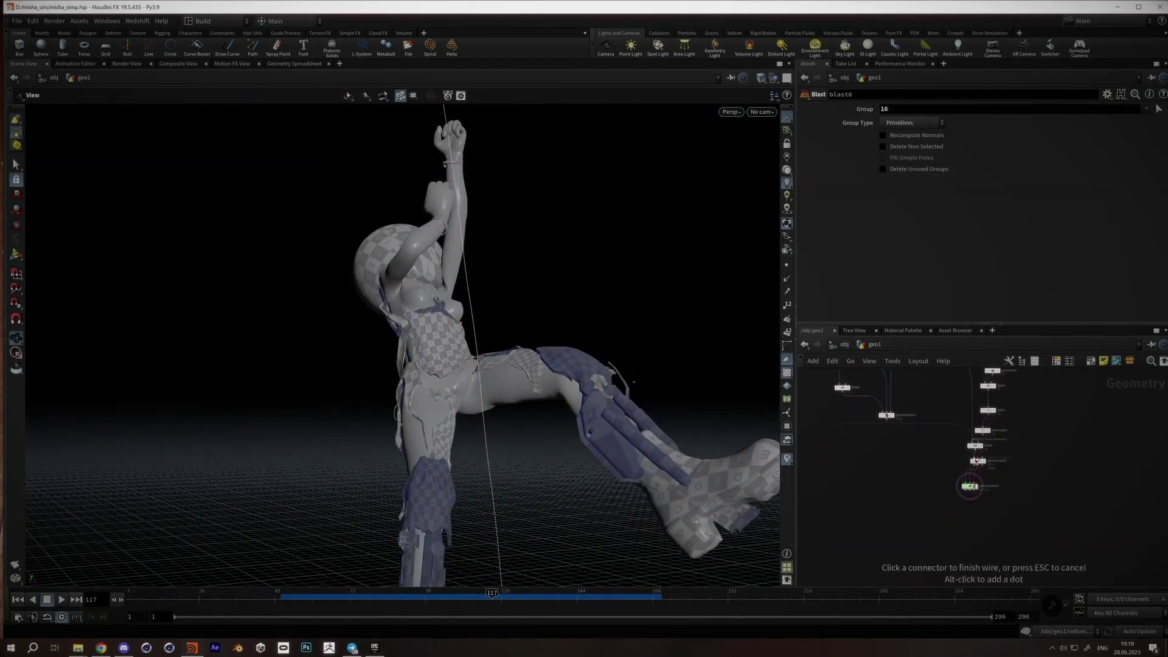
key("ctrl+s")
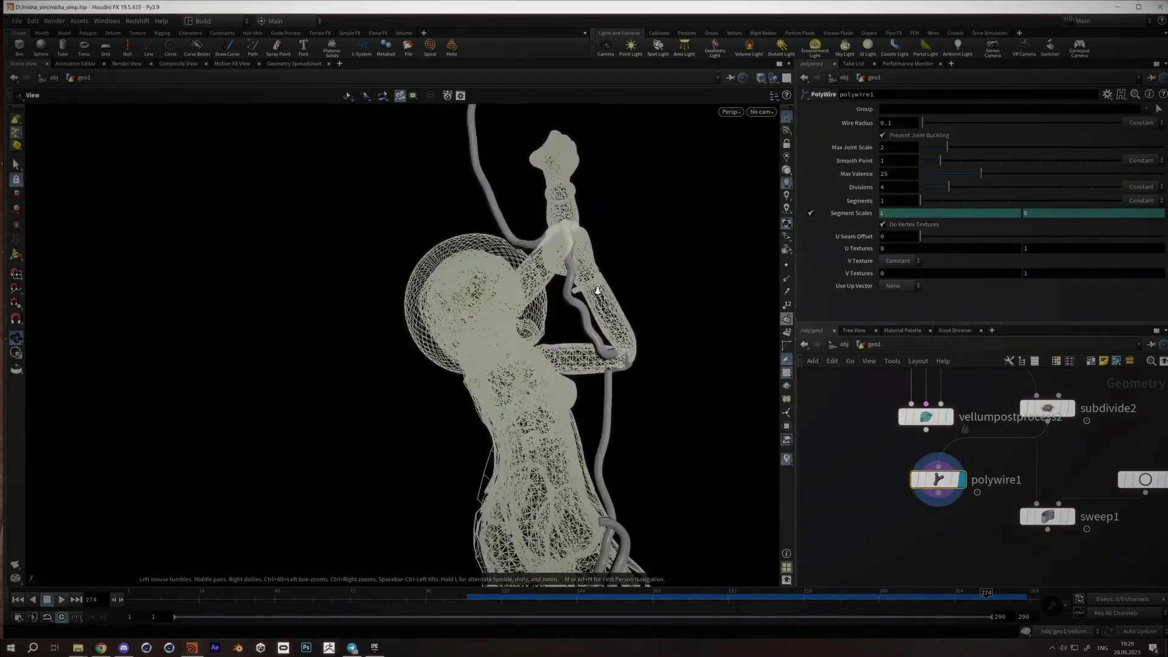
left_click_drag(986, 602, 826, 609)
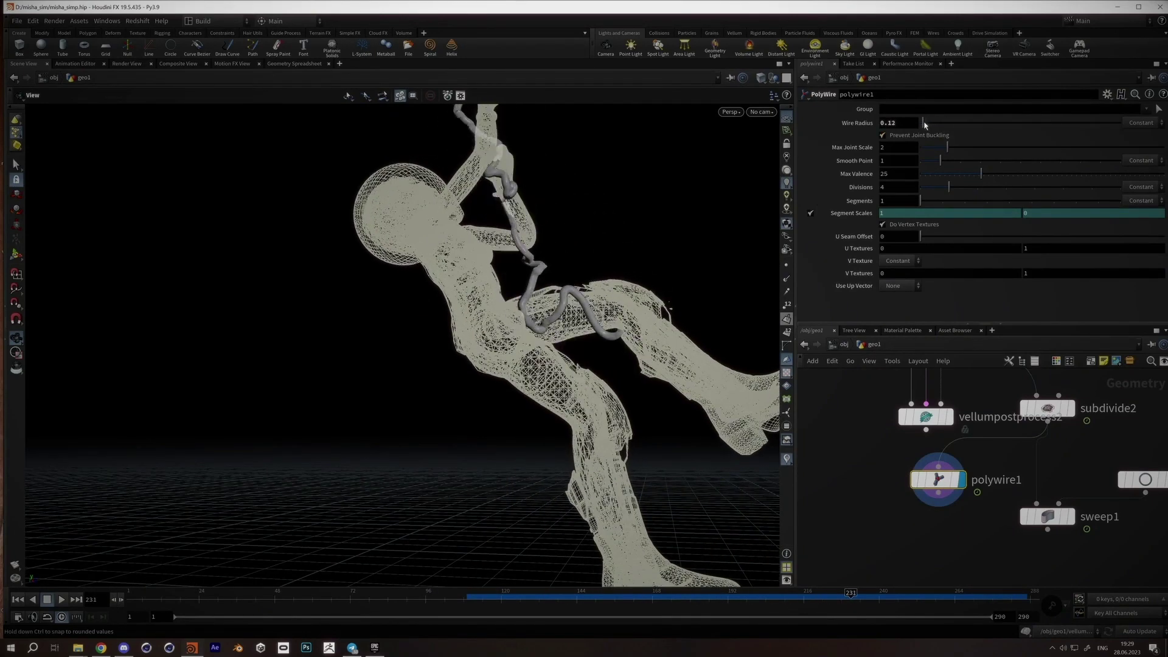